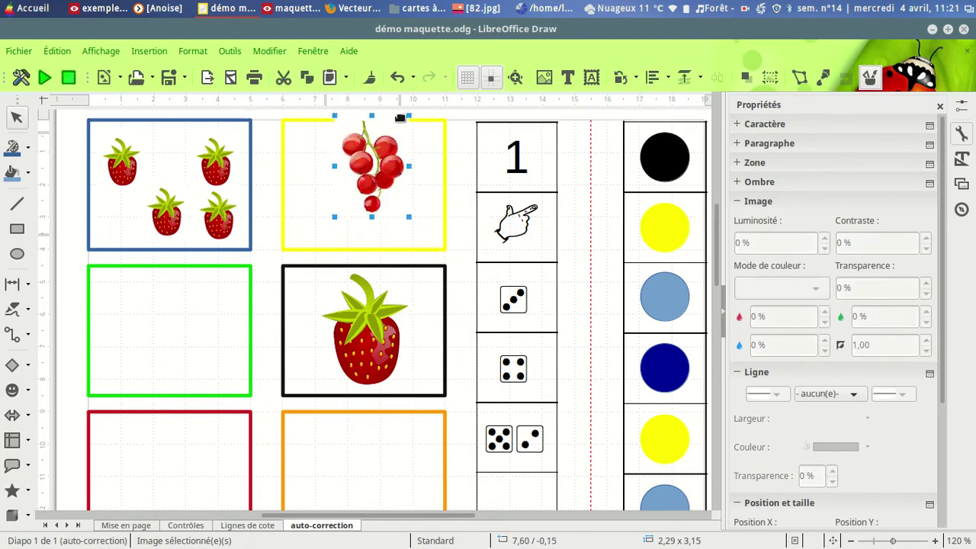
Reposition the redcurrants in the yellow frame to about 7.40 / 0.30 and the lower-middle strawberry in the blue frame to about 1.50 / 1.70
{"action": "left_click_drag", "start_coordinate": [380, 164], "coordinate": [363, 176]}
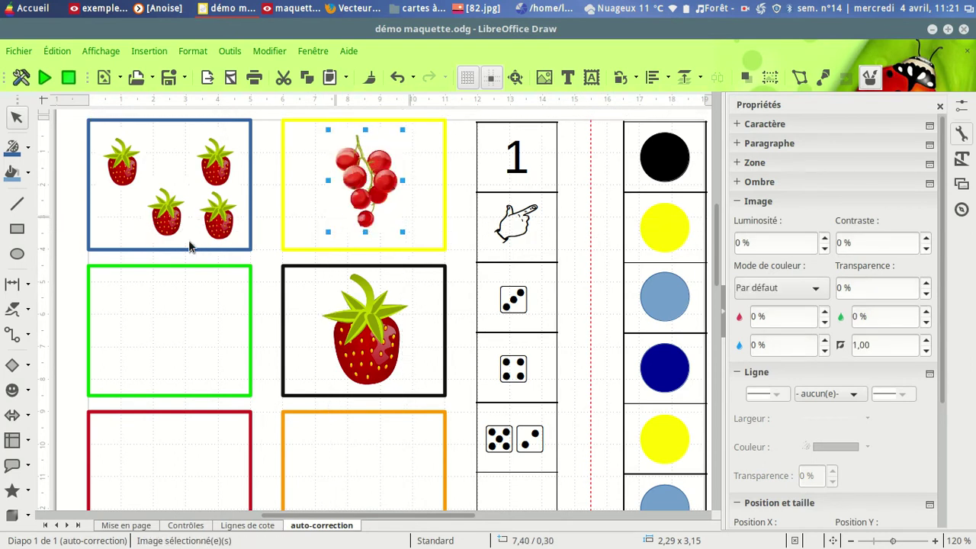
{"action": "left_click", "coordinate": [169, 220]}
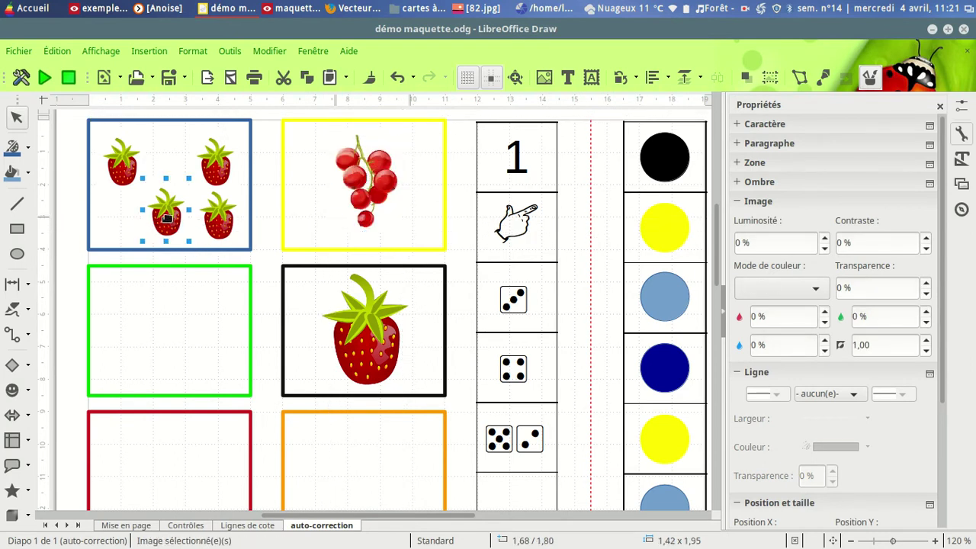
{"action": "left_click_drag", "start_coordinate": [166, 219], "coordinate": [134, 211]}
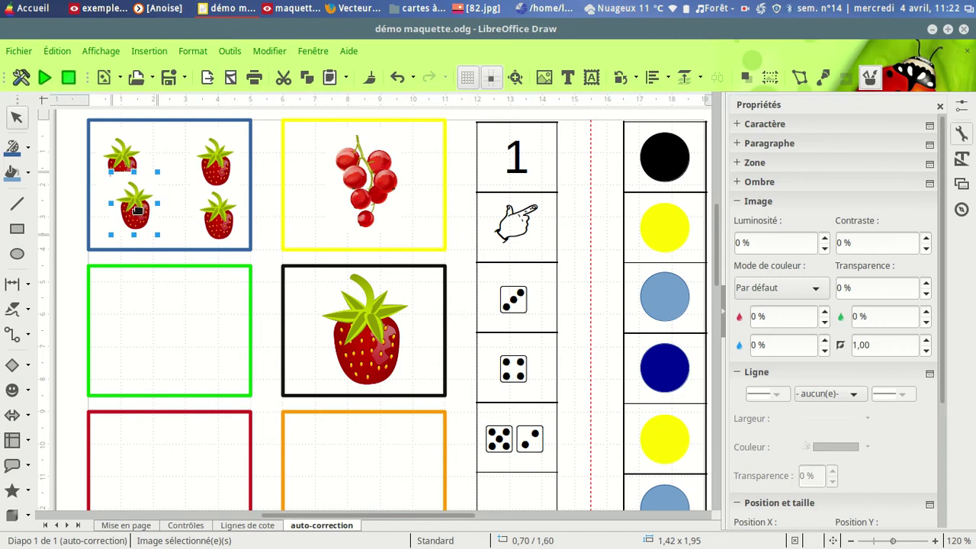
{"action": "left_click_drag", "start_coordinate": [138, 211], "coordinate": [161, 219]}
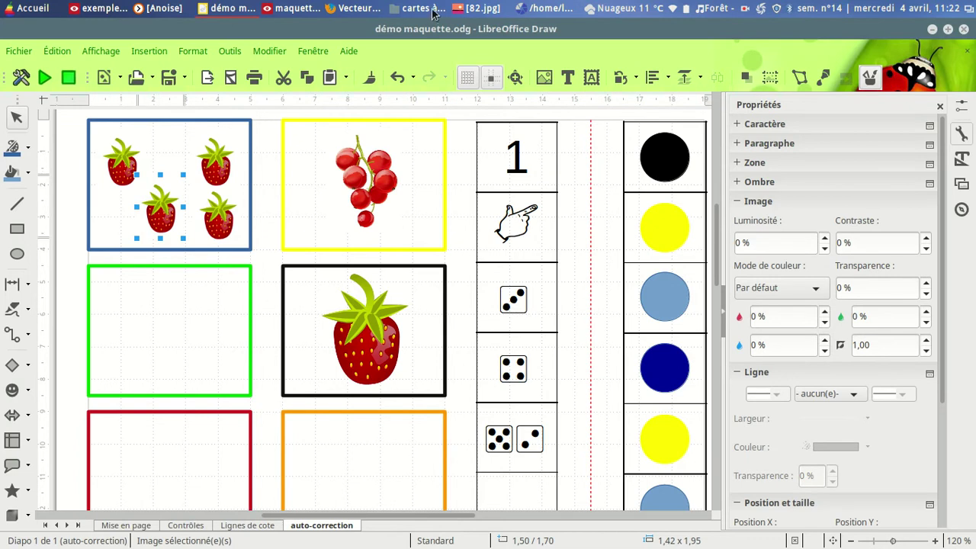
Switch to the 82.jpg image viewer, launch GIMP, and load the fruit picture into its maximized window
{"action": "left_click", "coordinate": [477, 8]}
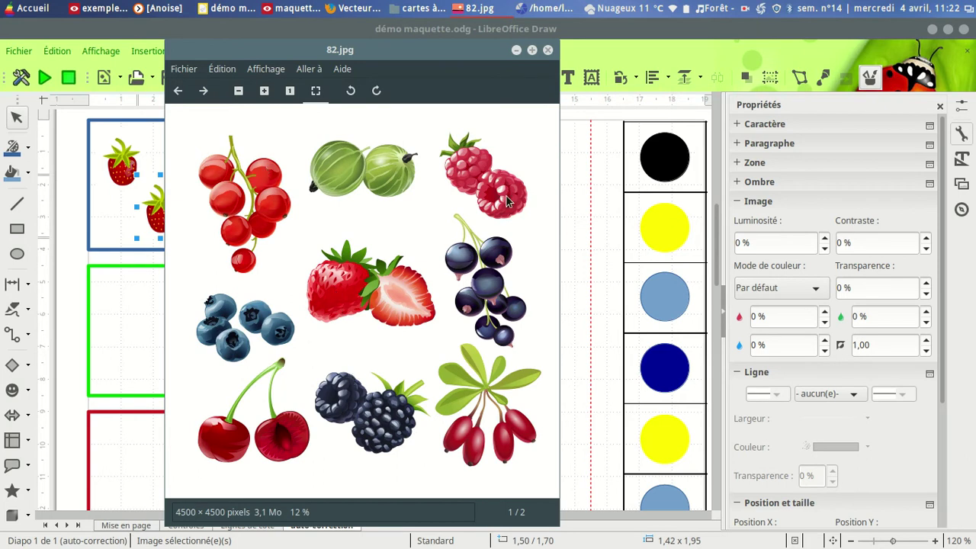
{"action": "mouse_move", "coordinate": [209, 526]}
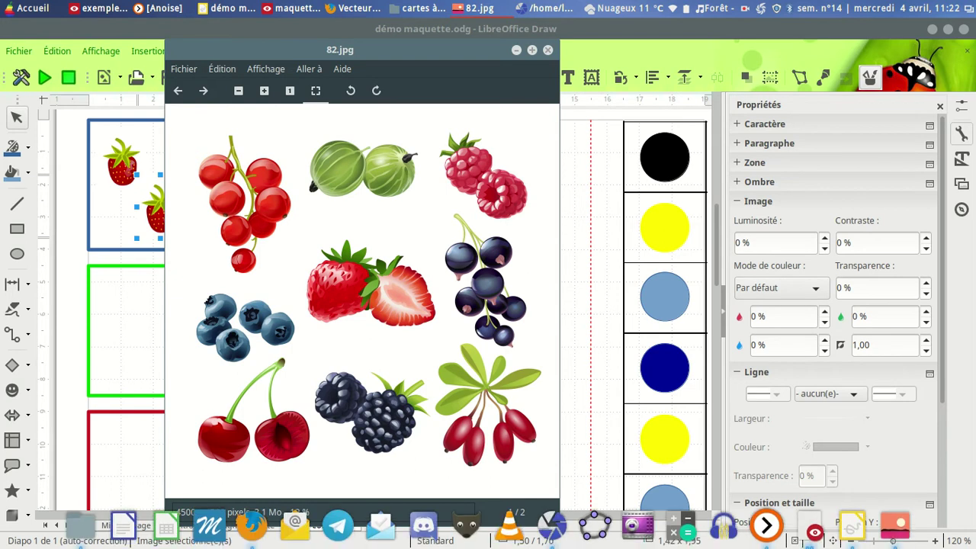
{"action": "left_click", "coordinate": [463, 526]}
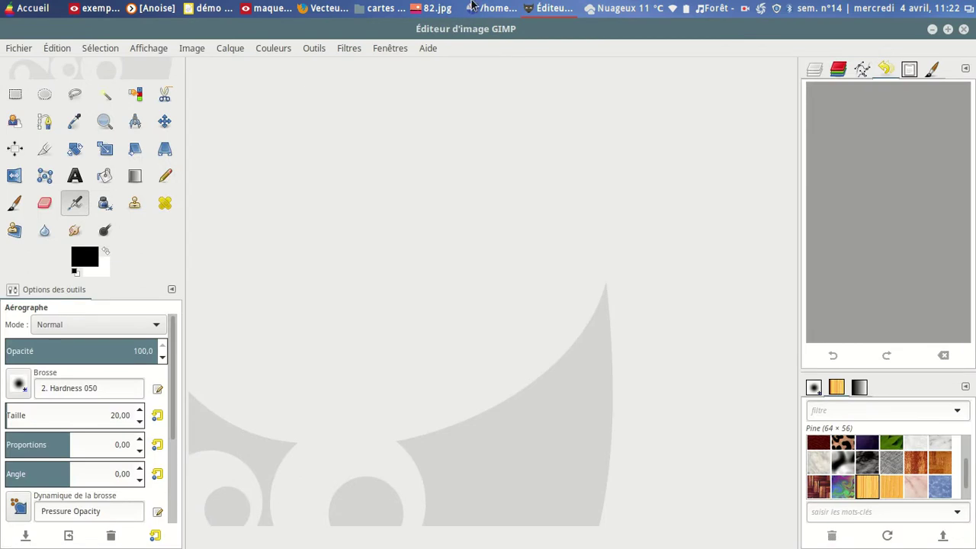
{"action": "mouse_move", "coordinate": [453, 31]}
{"action": "left_mouse_down"}
{"action": "mouse_move", "coordinate": [551, 190]}
{"action": "mouse_move", "coordinate": [601, 243]}
{"action": "mouse_move", "coordinate": [510, 189]}
{"action": "left_mouse_up"}
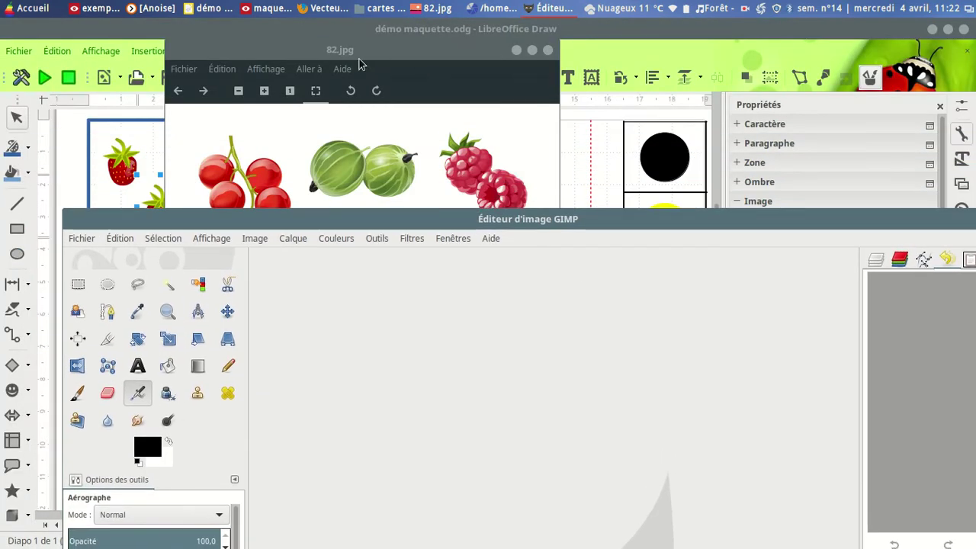
{"action": "left_click_drag", "start_coordinate": [361, 50], "coordinate": [612, 322]}
{"action": "left_click_drag", "start_coordinate": [439, 228], "coordinate": [423, 144]}
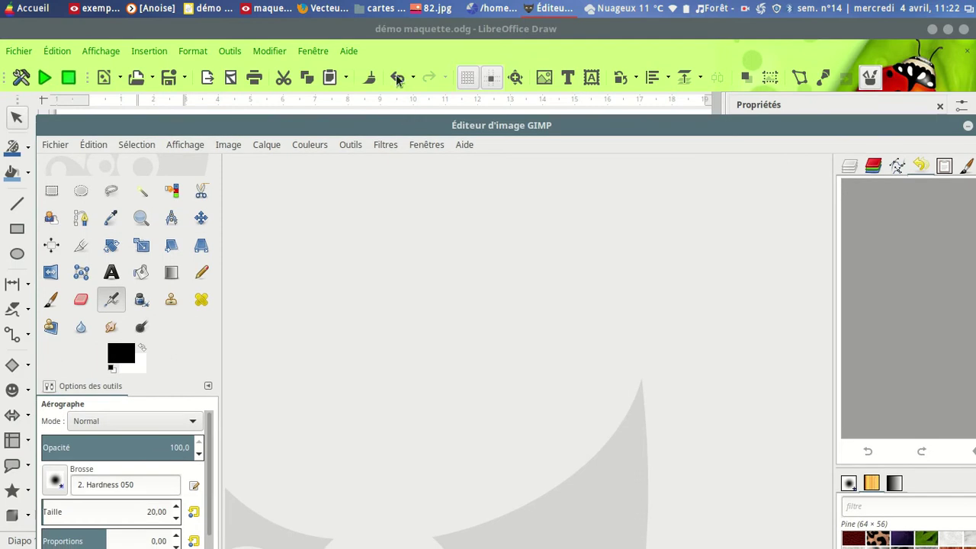
{"action": "left_click", "coordinate": [429, 10]}
{"action": "left_click_drag", "start_coordinate": [697, 476], "coordinate": [400, 340]}
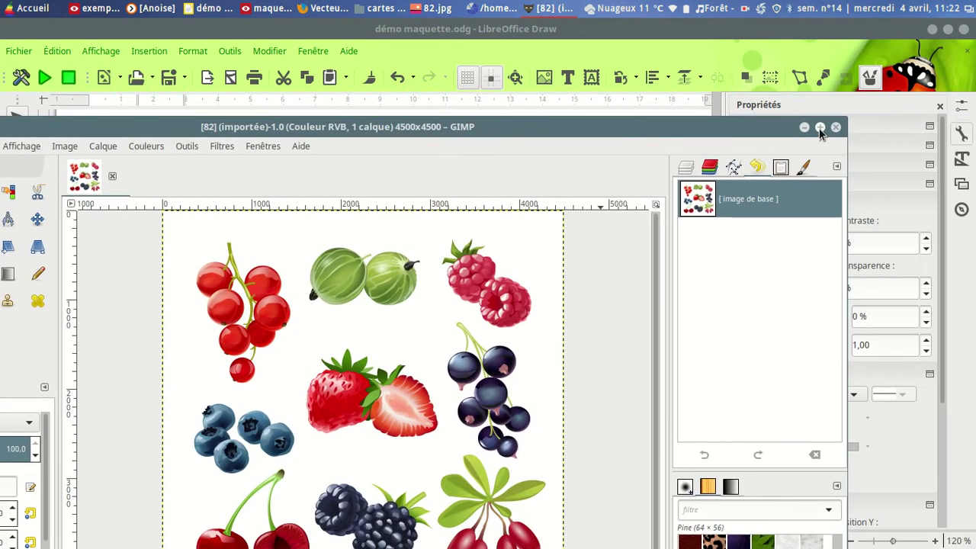
{"action": "left_click", "coordinate": [819, 128]}
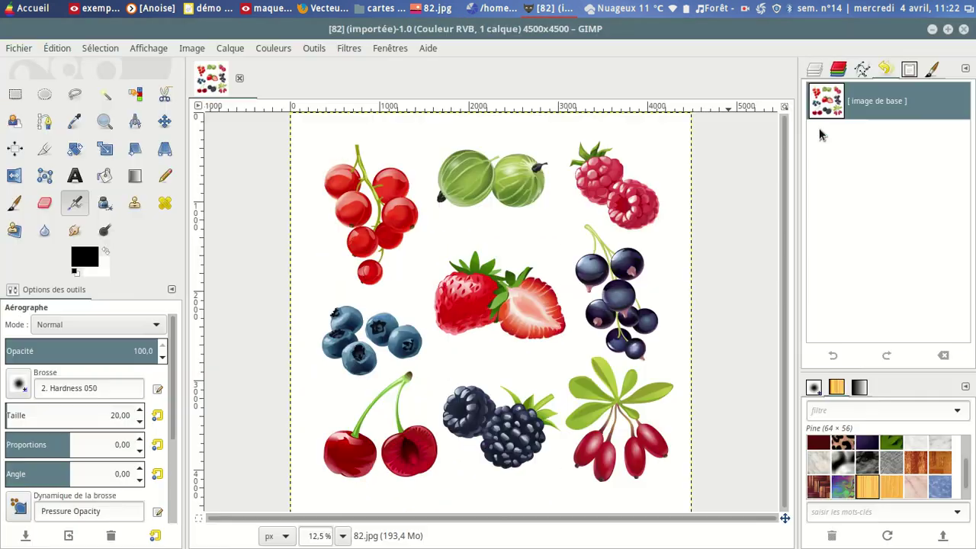
Select the picture's white background by colour and invert the selection to the fruits
{"action": "left_click", "coordinate": [136, 94]}
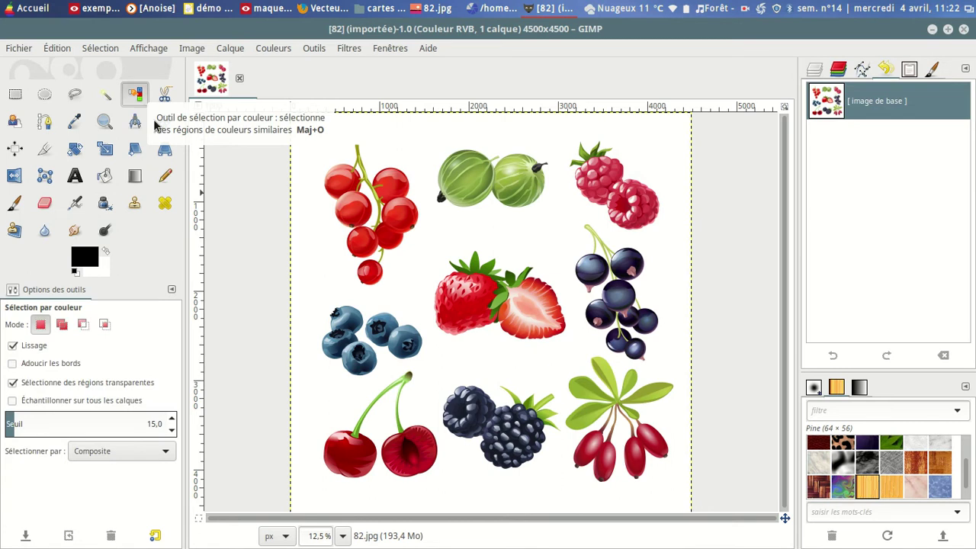
{"action": "left_click", "coordinate": [318, 261]}
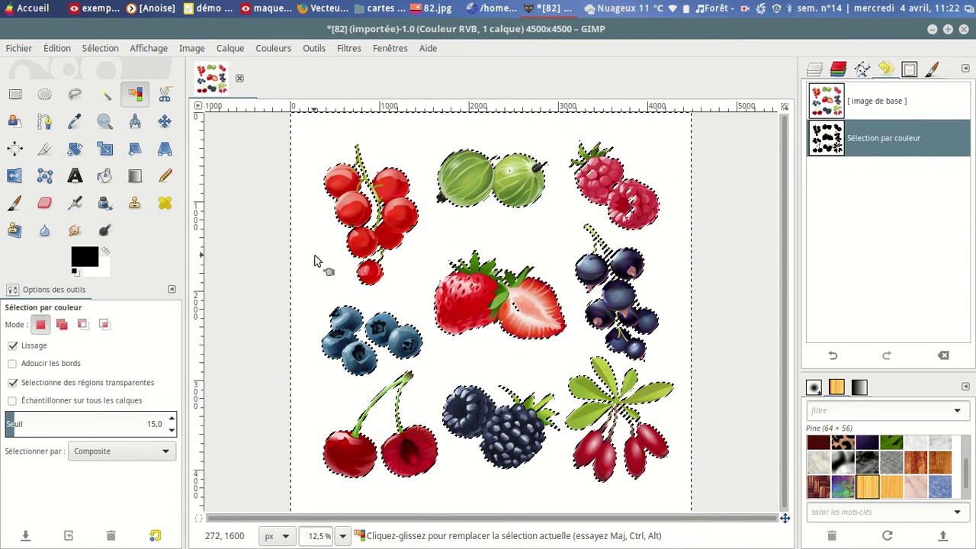
{"action": "left_click", "coordinate": [93, 51]}
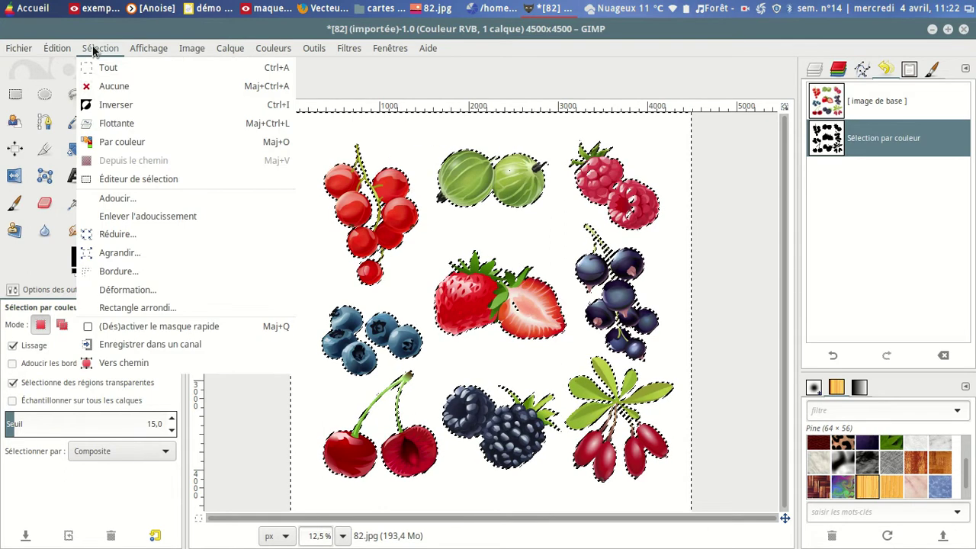
{"action": "left_click", "coordinate": [111, 106]}
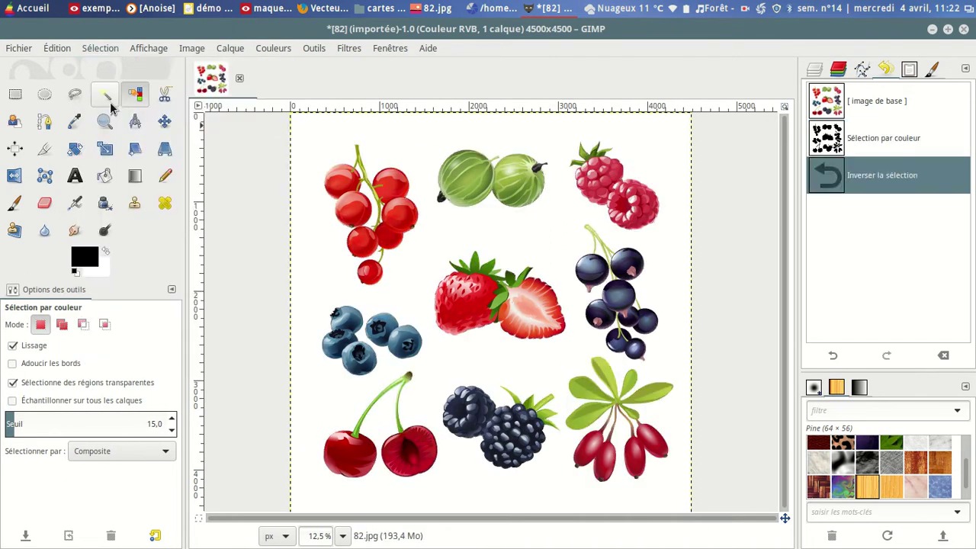
Copy the selected fruits and paste them as a new image with a transparent background
{"action": "left_click", "coordinate": [58, 48]}
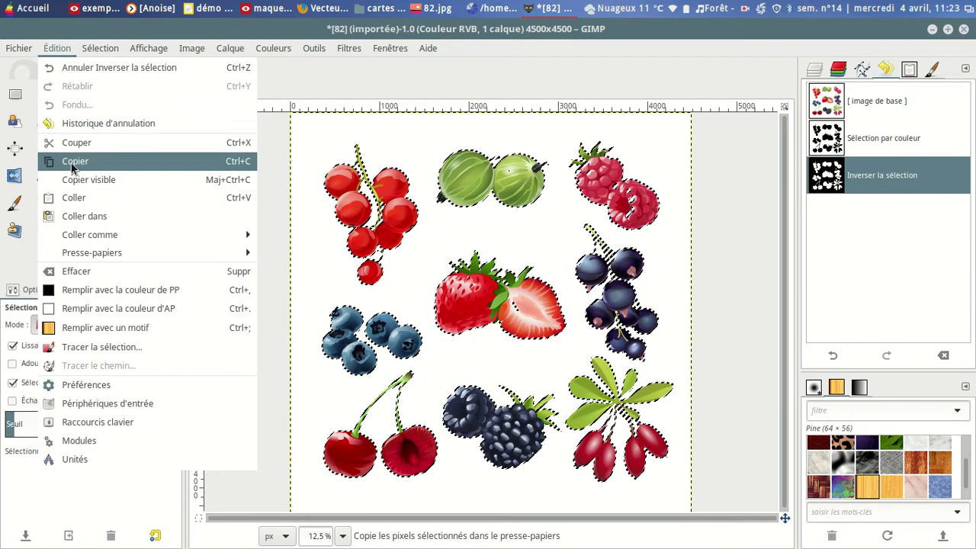
{"action": "left_click", "coordinate": [73, 164]}
{"action": "left_click", "coordinate": [59, 49]}
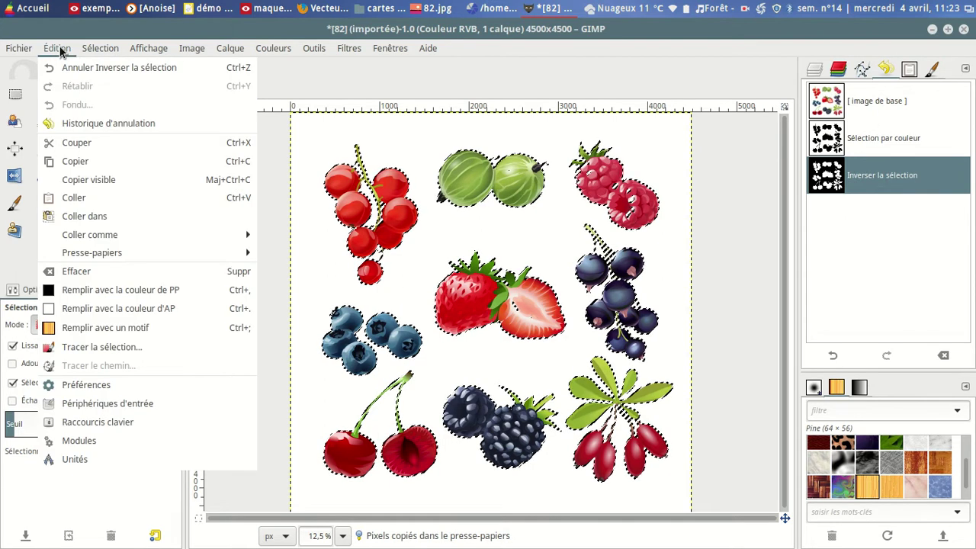
{"action": "mouse_move", "coordinate": [251, 235]}
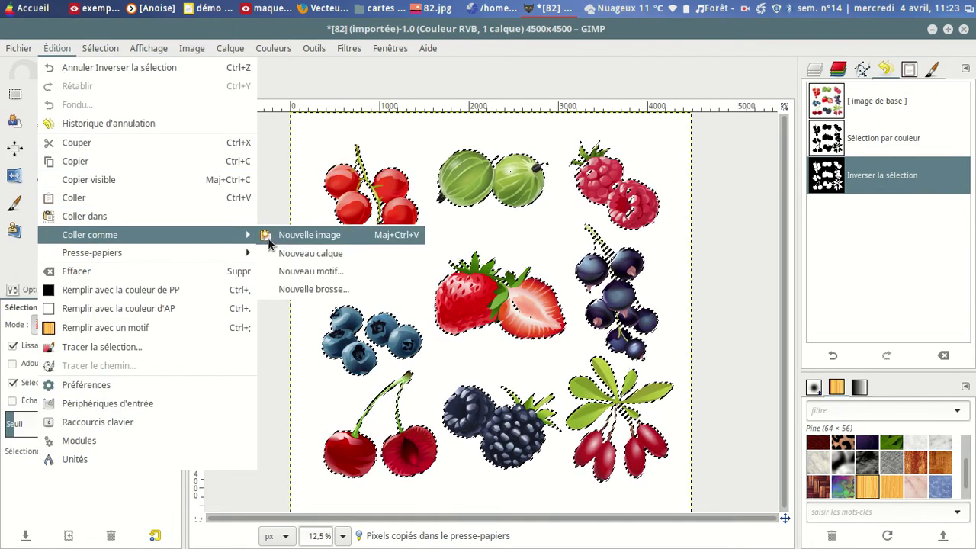
{"action": "left_click", "coordinate": [295, 235]}
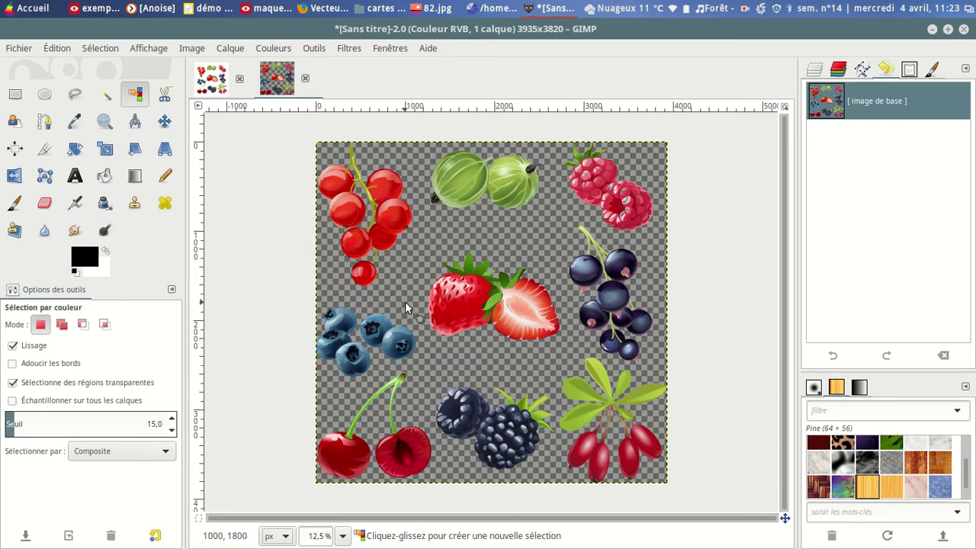
Copy a rectangular selection around the redcurrants and paste it as a new image
{"action": "key", "text": "ctrl+c"}
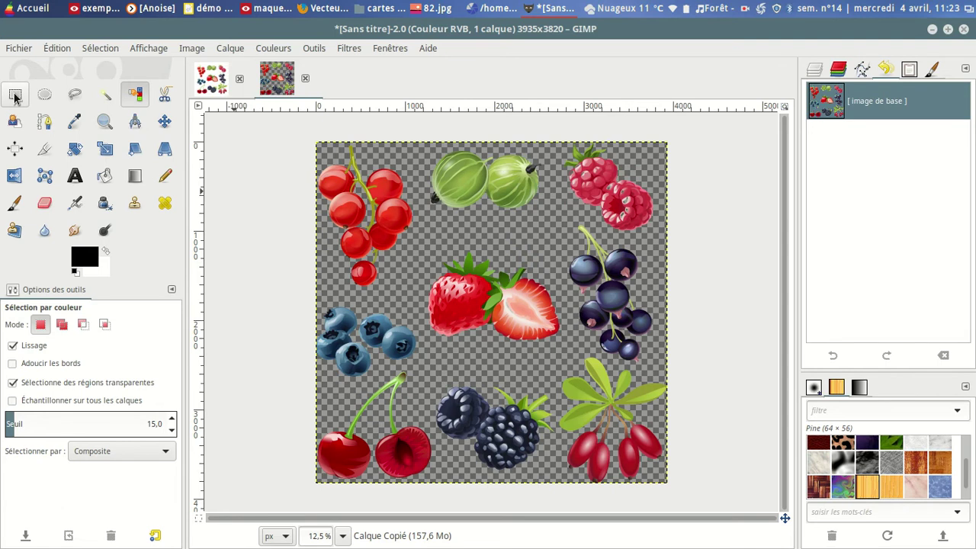
{"action": "left_click", "coordinate": [14, 95]}
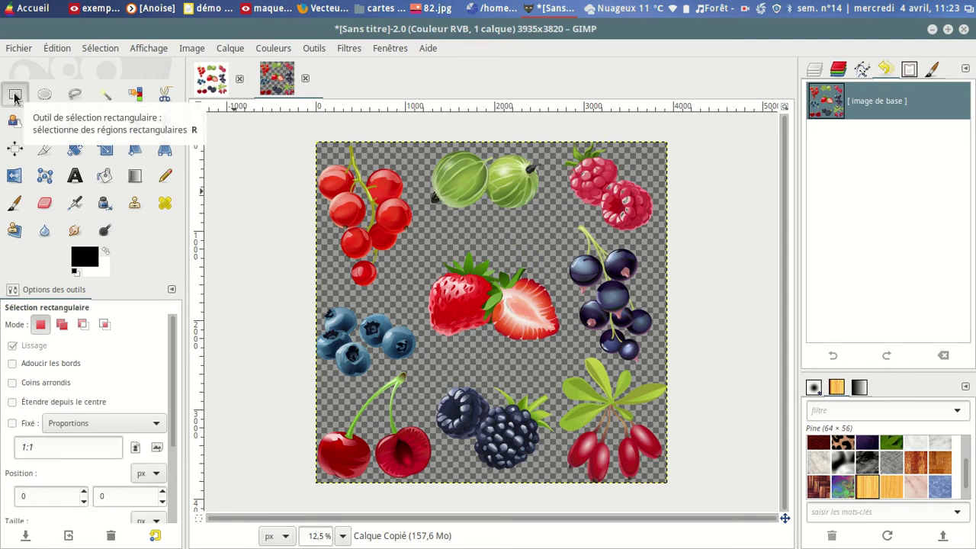
{"action": "left_click_drag", "start_coordinate": [316, 143], "coordinate": [415, 287]}
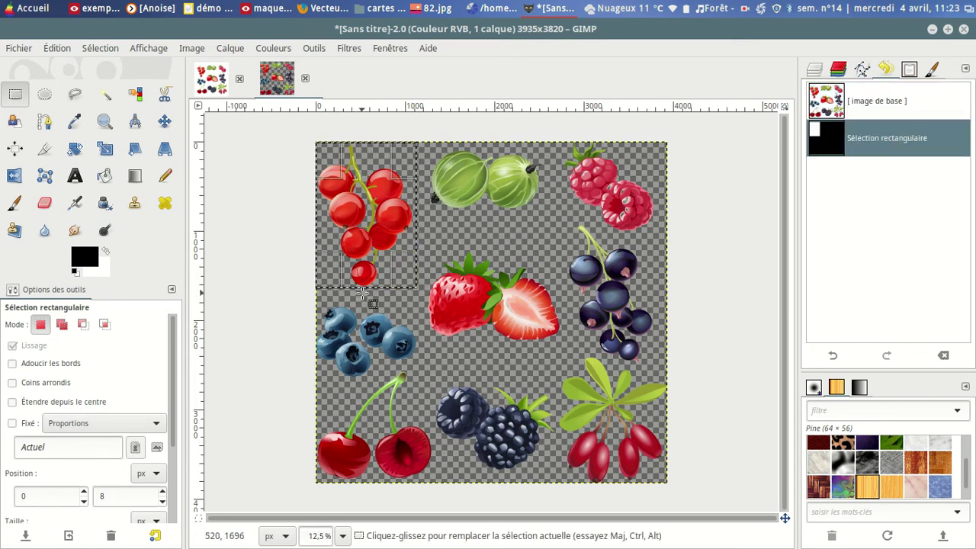
{"action": "key", "text": "ctrl+c"}
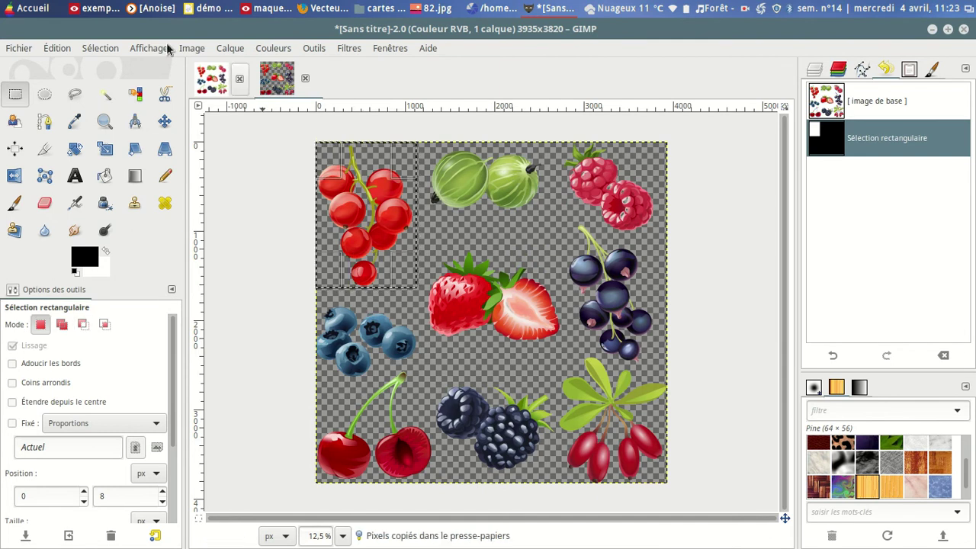
{"action": "left_click", "coordinate": [58, 47]}
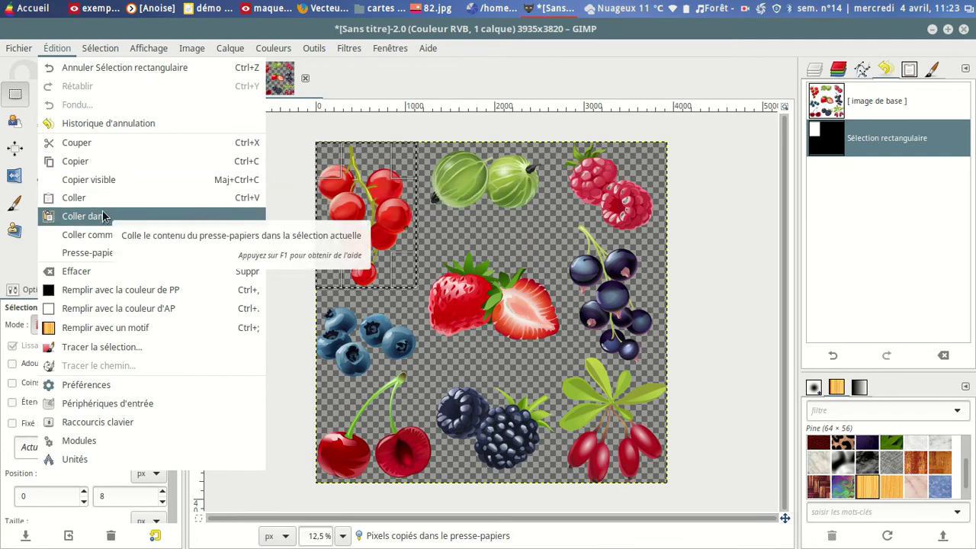
{"action": "mouse_move", "coordinate": [110, 238]}
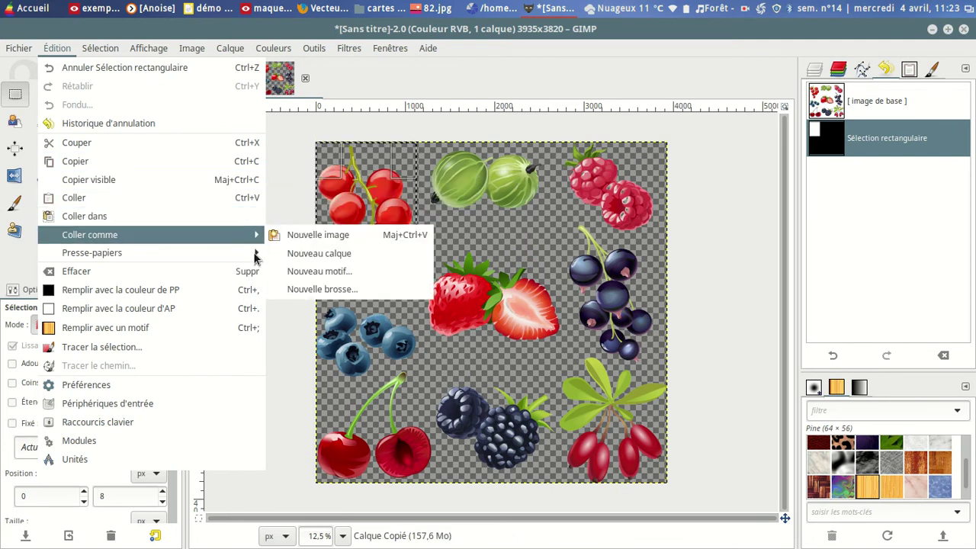
{"action": "left_click", "coordinate": [308, 237]}
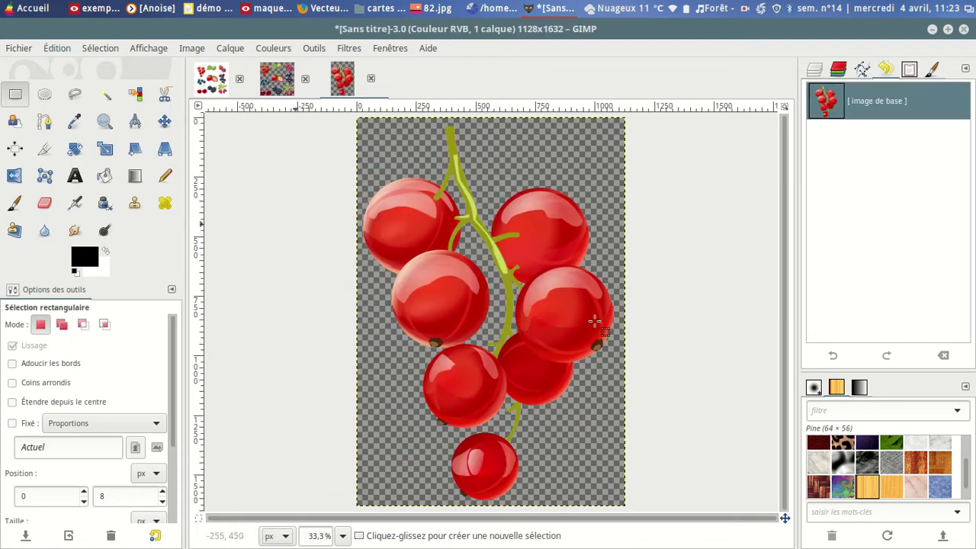
Export the redcurrant image as groseille.png to the "cartes à pinces" folder on the Bureau, keeping the default PNG options
{"action": "left_click", "coordinate": [19, 48]}
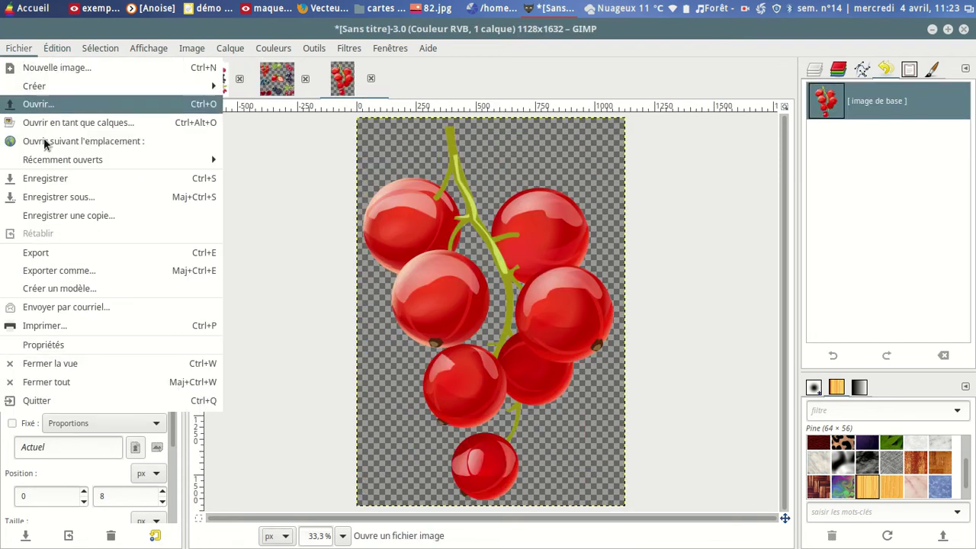
{"action": "left_click", "coordinate": [60, 273]}
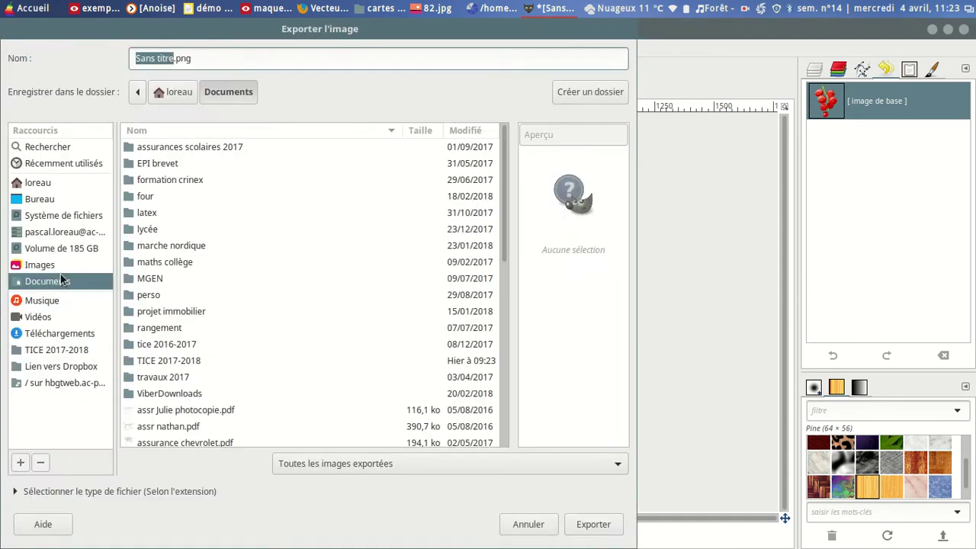
{"action": "left_click", "coordinate": [51, 200]}
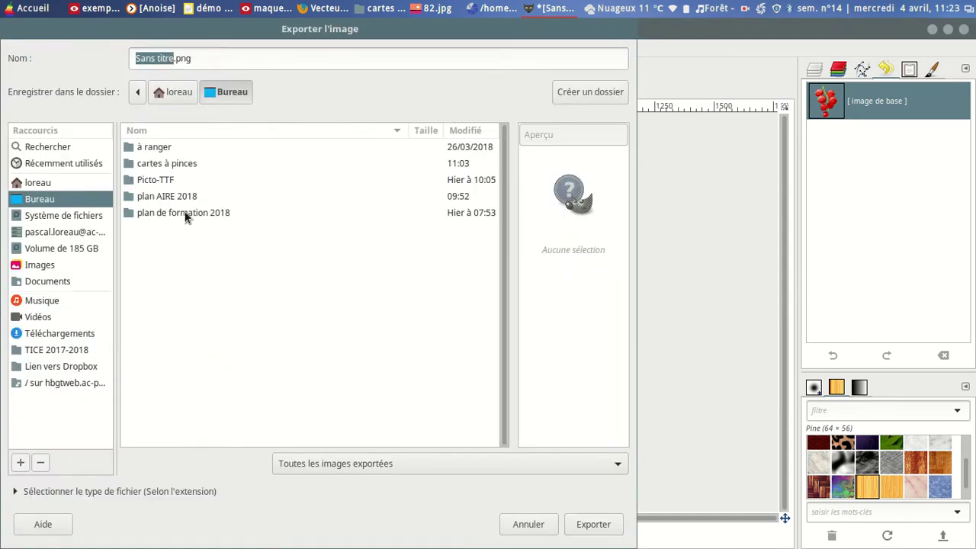
{"action": "double_click", "coordinate": [170, 164]}
{"action": "left_click", "coordinate": [152, 60]}
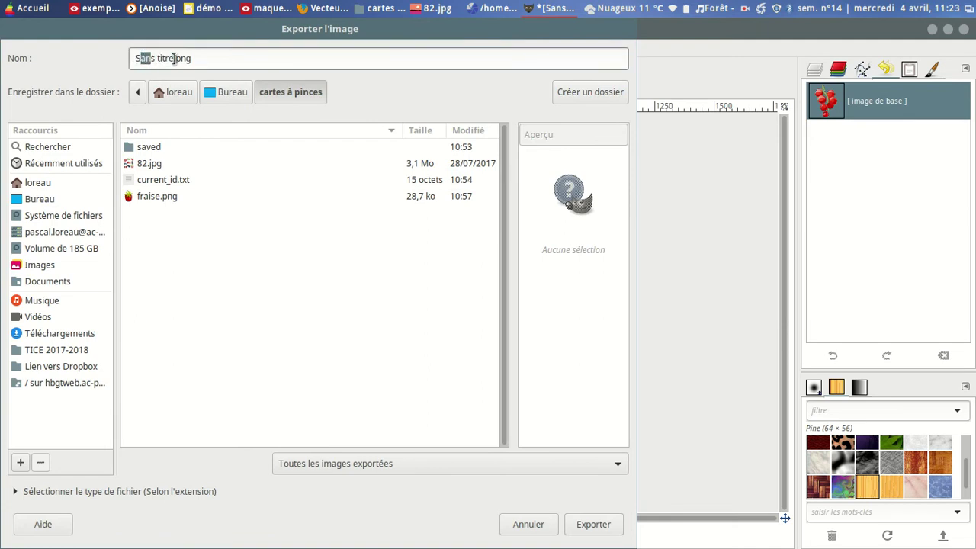
{"action": "left_click_drag", "start_coordinate": [172, 58], "coordinate": [94, 48]}
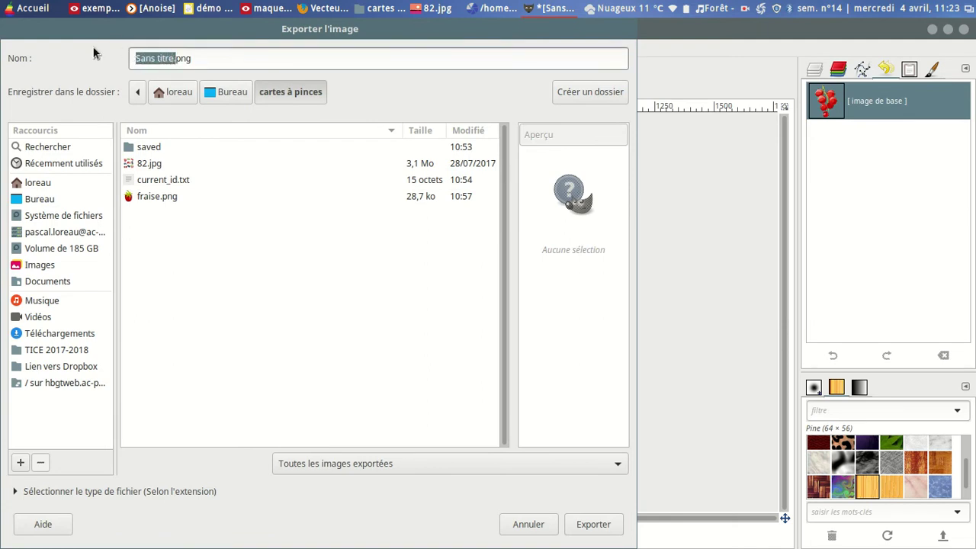
{"action": "type", "text": "groseill"}
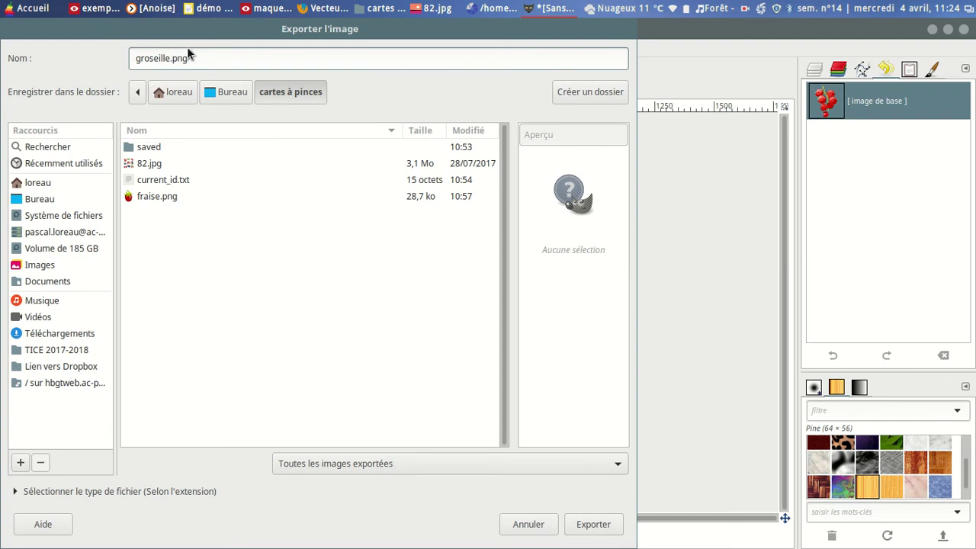
{"action": "left_click_drag", "start_coordinate": [187, 35], "coordinate": [216, 34]}
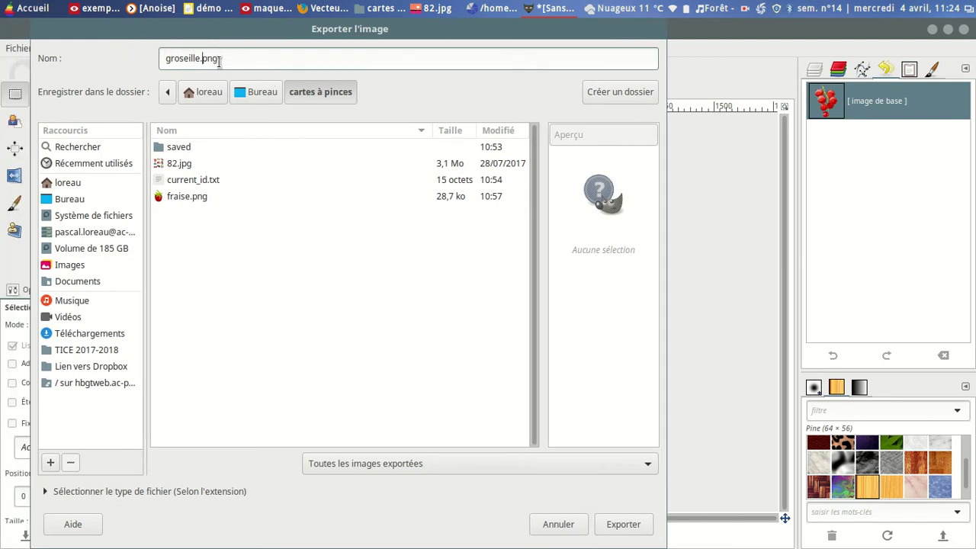
{"action": "left_click", "coordinate": [624, 526]}
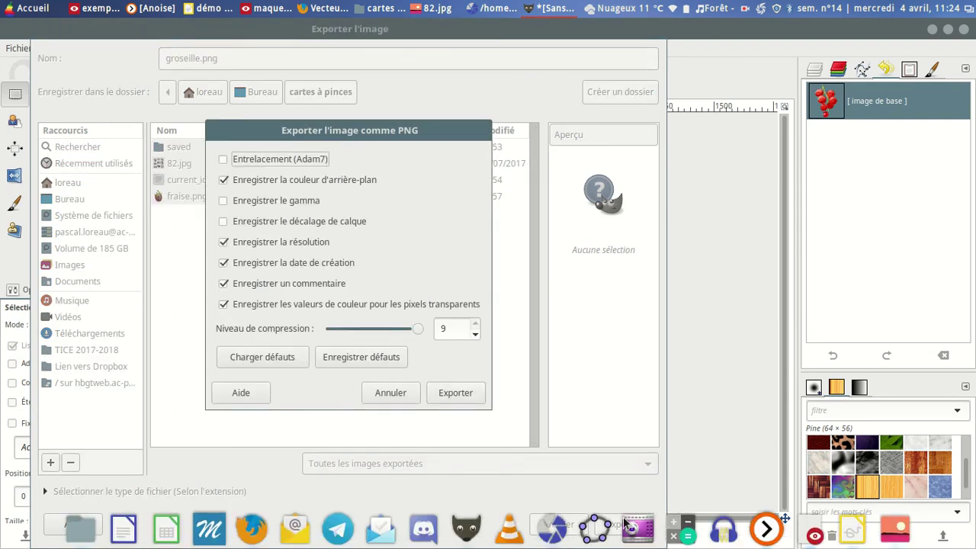
{"action": "left_click", "coordinate": [454, 393]}
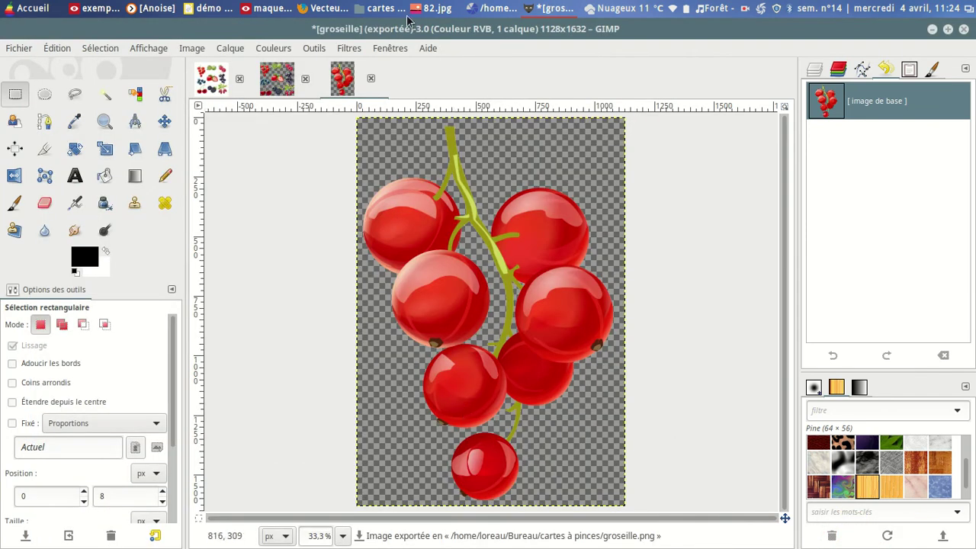
Switch to the LibreOffice Draw layout and move the white-background redcurrant picture to the upper-left part of the yellow card, overlapping its border
{"action": "left_click", "coordinate": [932, 29]}
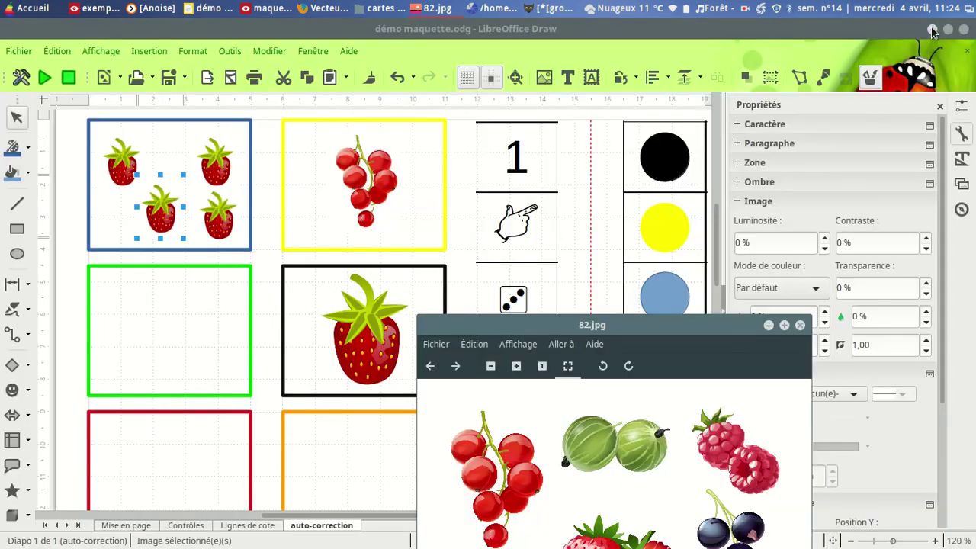
{"action": "left_click", "coordinate": [375, 191]}
{"action": "mouse_move", "coordinate": [375, 190]}
{"action": "left_mouse_down"}
{"action": "mouse_move", "coordinate": [376, 167]}
{"action": "mouse_move", "coordinate": [379, 175]}
{"action": "mouse_move", "coordinate": [343, 153]}
{"action": "left_mouse_up"}
{"action": "scroll", "coordinate": [420, 206], "scroll_direction": "up", "scroll_amount": 3}
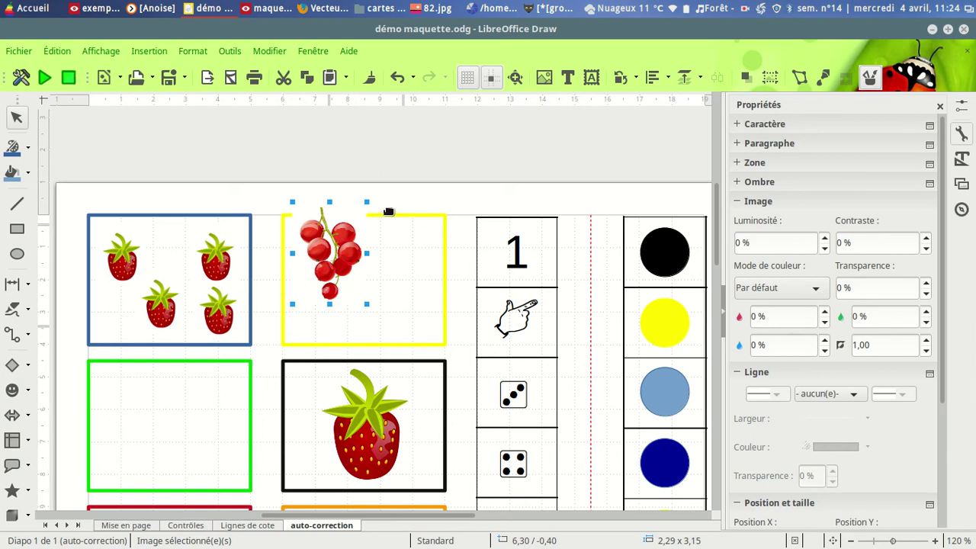
Insert groseille.png from the "cartes à pinces" folder into the drawing page
{"action": "left_click", "coordinate": [381, 9]}
{"action": "mouse_move", "coordinate": [541, 36]}
{"action": "left_mouse_down"}
{"action": "mouse_move", "coordinate": [681, 81]}
{"action": "mouse_move", "coordinate": [760, 92]}
{"action": "left_mouse_up"}
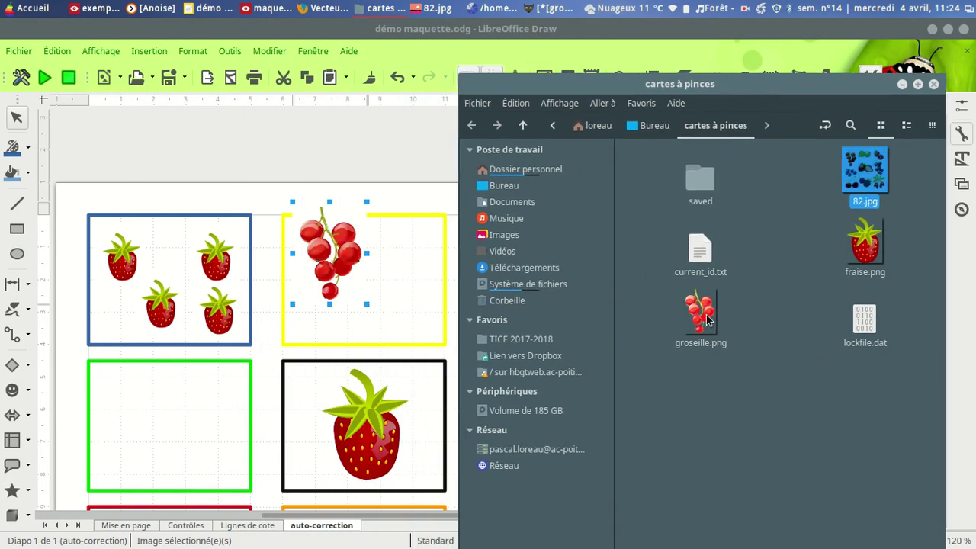
{"action": "mouse_move", "coordinate": [699, 317]}
{"action": "left_mouse_down"}
{"action": "mouse_move", "coordinate": [653, 330]}
{"action": "mouse_move", "coordinate": [366, 317]}
{"action": "left_mouse_up"}
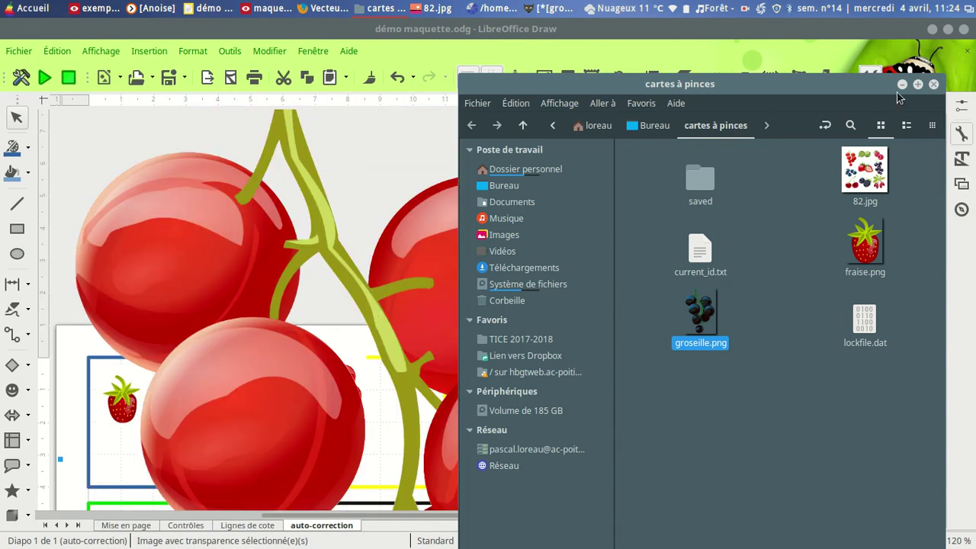
{"action": "left_click", "coordinate": [902, 84]}
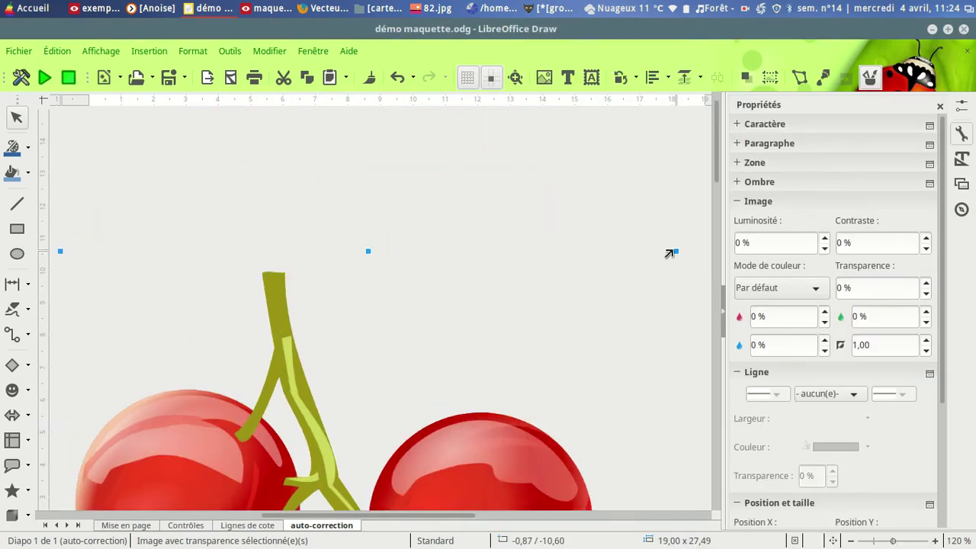
Shrink the inserted transparent redcurrant image proportionally to about 3.6 × 5.2 cm and deselect it
{"action": "left_click_drag", "start_coordinate": [670, 253], "coordinate": [274, 505]}
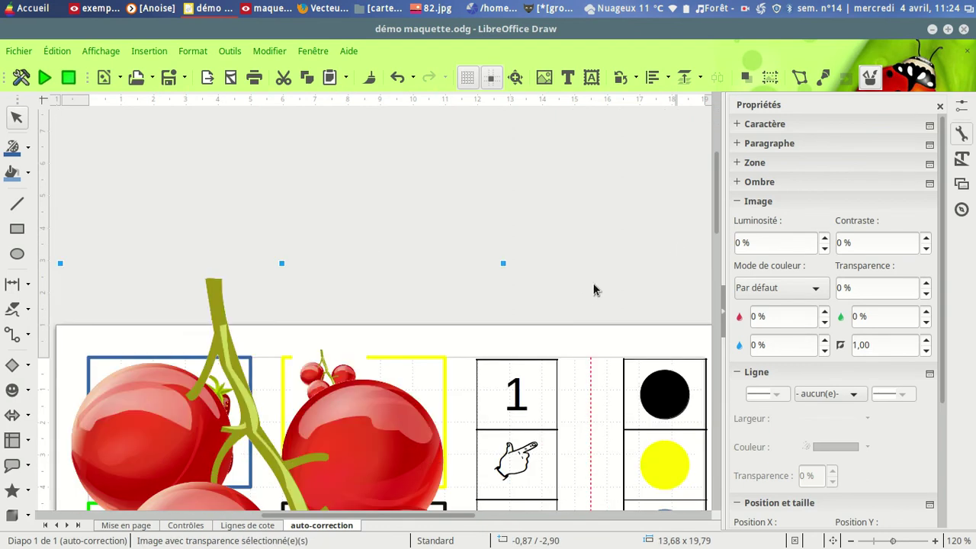
{"action": "left_click_drag", "start_coordinate": [501, 171], "coordinate": [162, 448]}
{"action": "scroll", "coordinate": [333, 240], "scroll_direction": "down", "scroll_amount": 5}
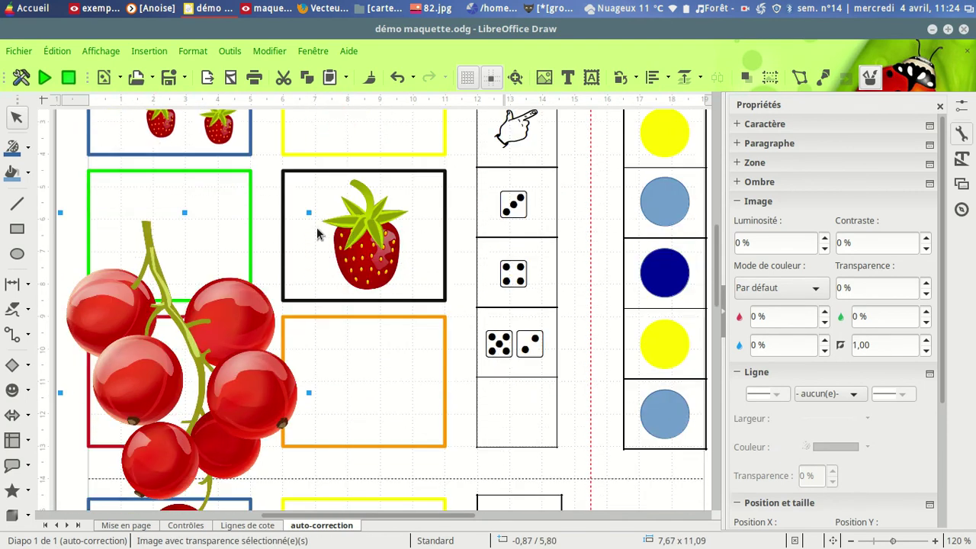
{"action": "left_click_drag", "start_coordinate": [304, 215], "coordinate": [156, 405]}
{"action": "key", "text": "Escape"}
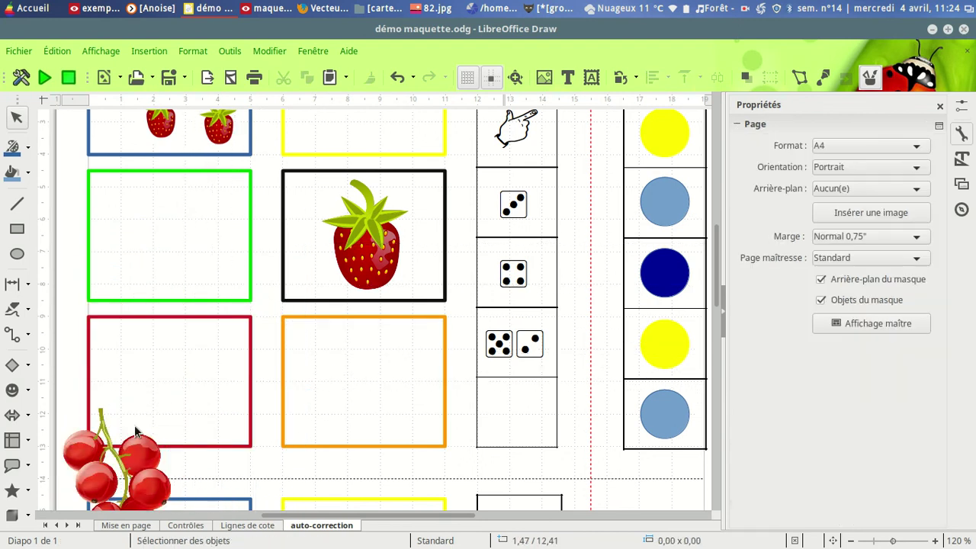
Move the transparent redcurrants up to the yellow card and shrink them proportionally to about 2.1 × 3 cm
{"action": "left_click_drag", "start_coordinate": [129, 455], "coordinate": [333, 229]}
{"action": "scroll", "coordinate": [248, 279], "scroll_direction": "up", "scroll_amount": 3}
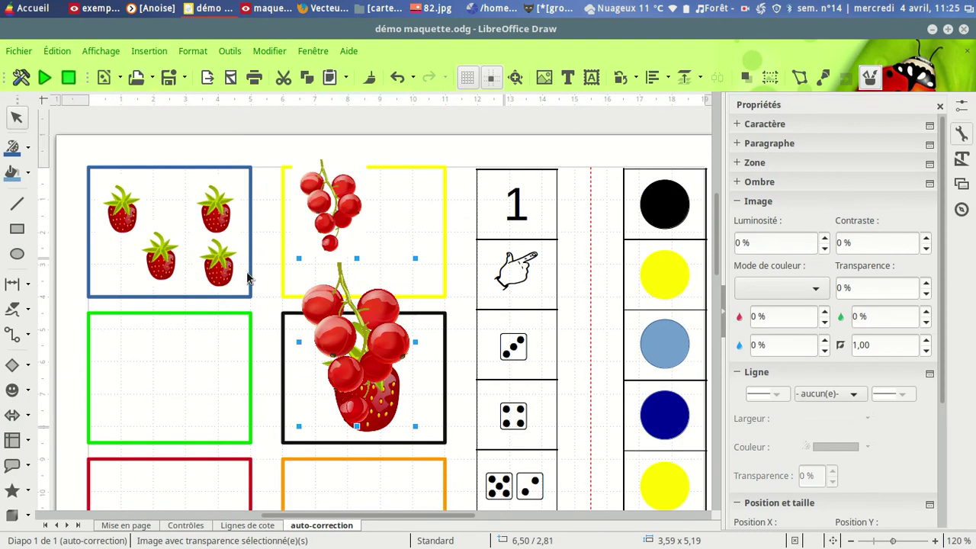
{"action": "left_click_drag", "start_coordinate": [389, 260], "coordinate": [415, 201]}
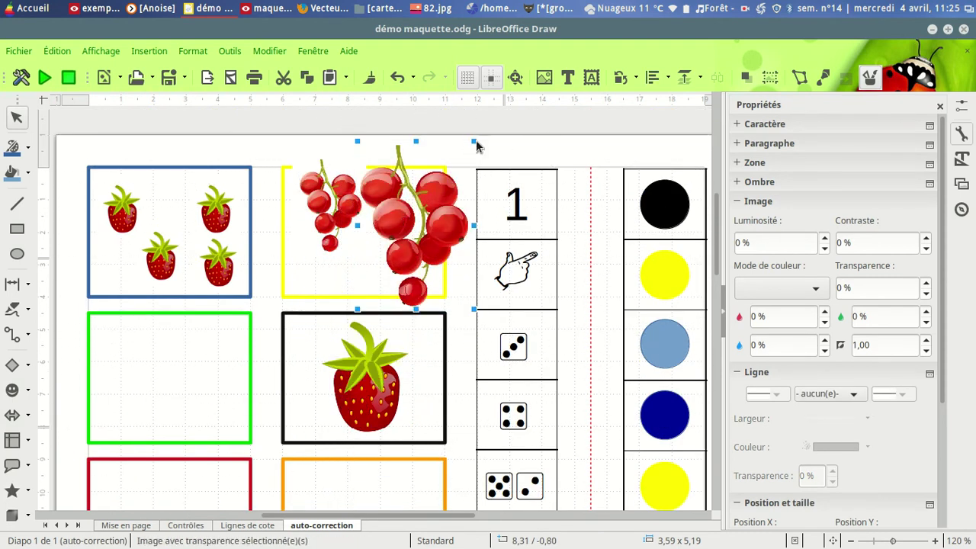
{"action": "left_click_drag", "start_coordinate": [472, 142], "coordinate": [425, 213]}
Compare the transparent redcurrants with the white-background picture on the yellow border, and place them inside the card, slightly lower beside that picture
{"action": "scroll", "coordinate": [296, 294], "scroll_direction": "up", "scroll_amount": 3}
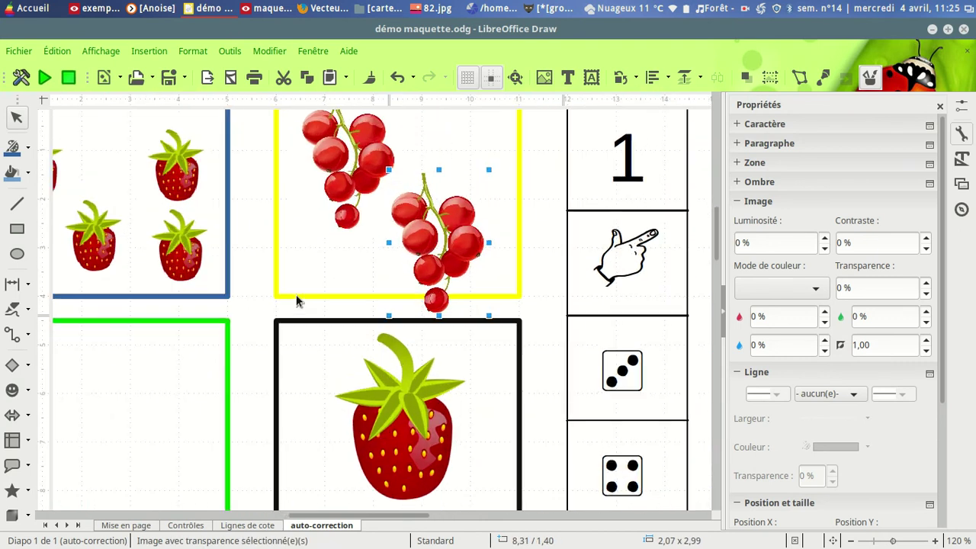
{"action": "scroll", "coordinate": [524, 295], "scroll_direction": "up", "scroll_amount": 2}
{"action": "mouse_move", "coordinate": [448, 328]}
{"action": "left_mouse_down"}
{"action": "mouse_move", "coordinate": [478, 292]}
{"action": "mouse_move", "coordinate": [476, 242]}
{"action": "left_mouse_up"}
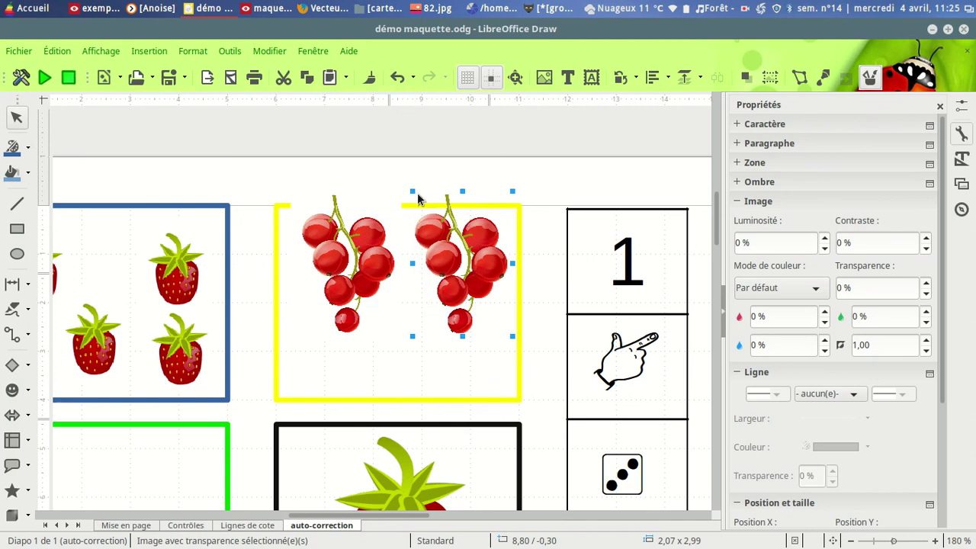
{"action": "left_click", "coordinate": [362, 212]}
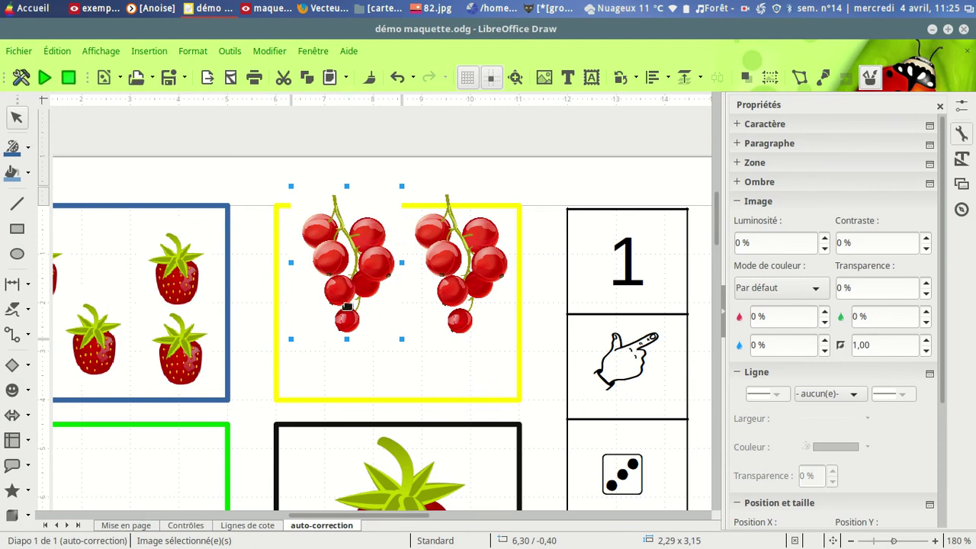
{"action": "left_click", "coordinate": [448, 263]}
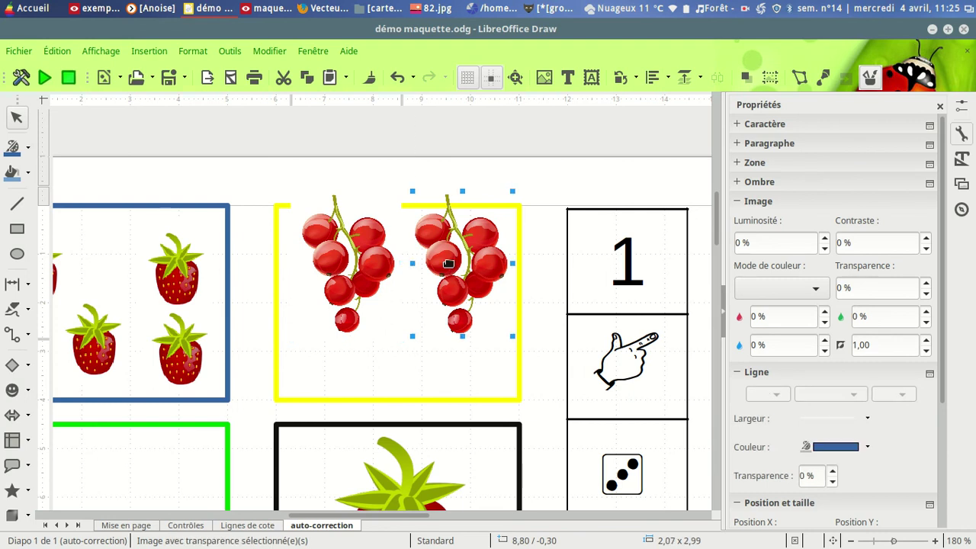
{"action": "left_click_drag", "start_coordinate": [447, 262], "coordinate": [439, 306]}
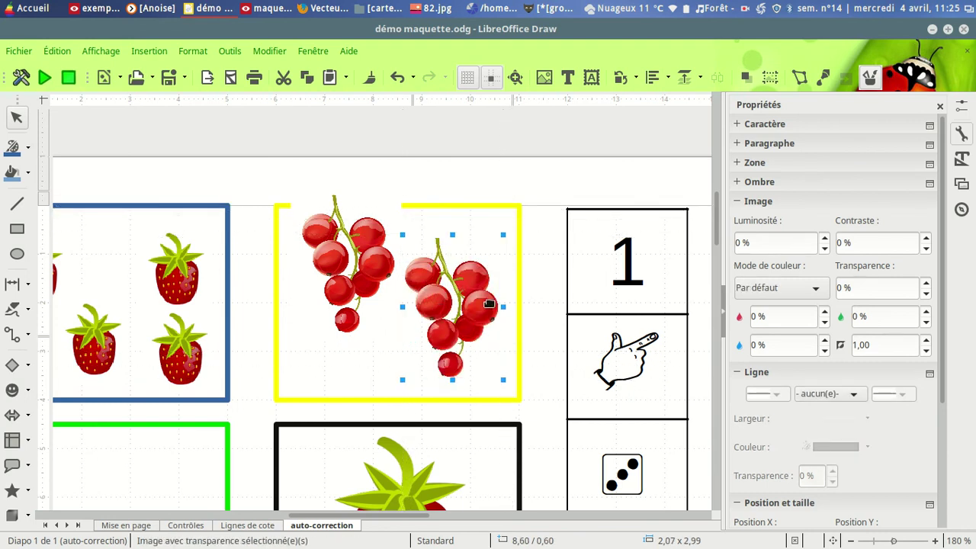